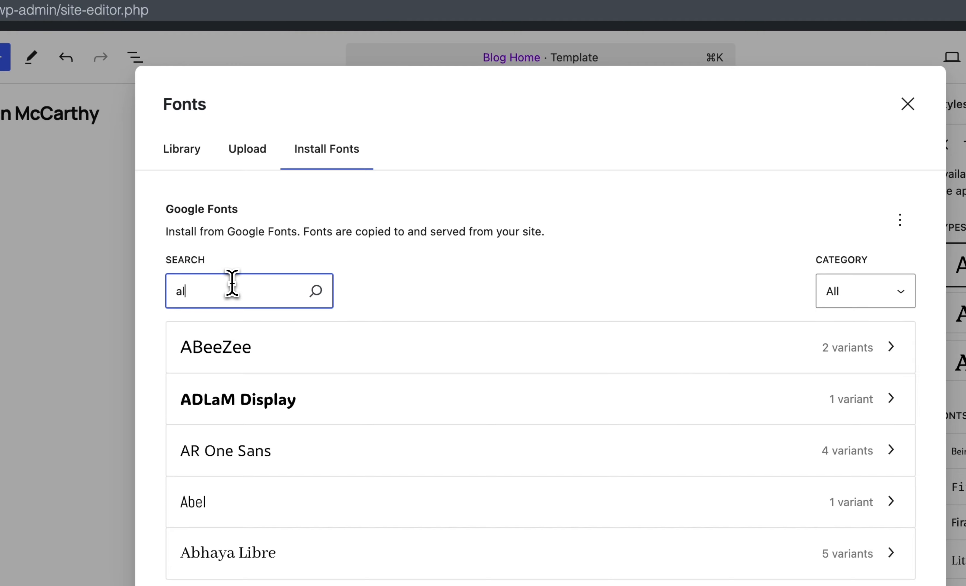
Step: Find Albert Sans in Google Fonts and install all of its font variants
text(bert)
click(247, 318)
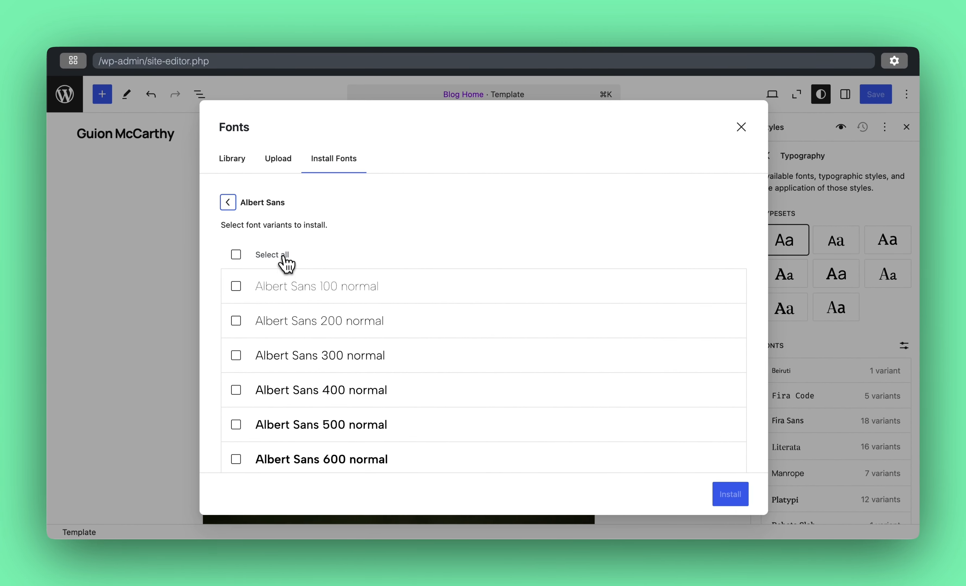
click(281, 261)
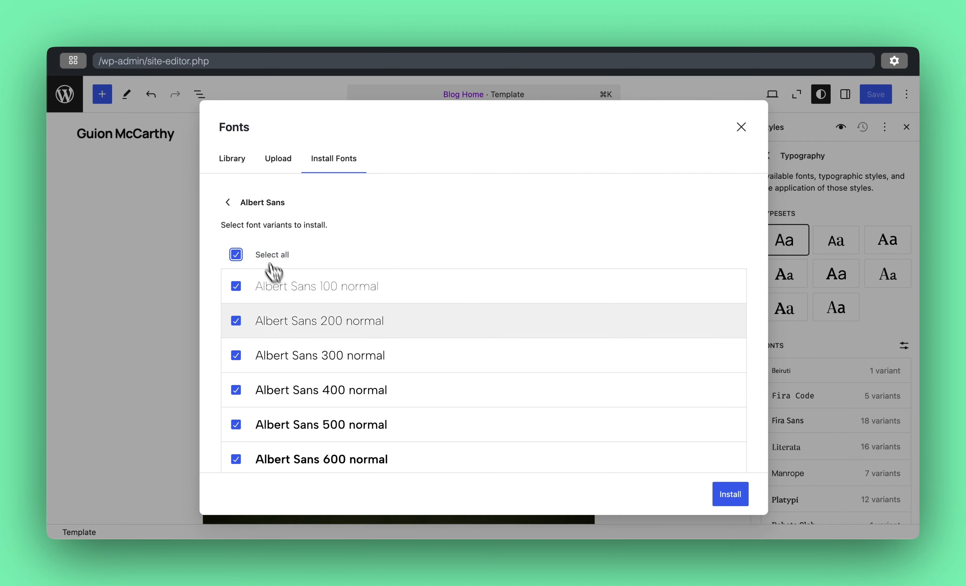
scroll(284, 296, down, 10)
click(728, 499)
scroll(617, 408, up, 10)
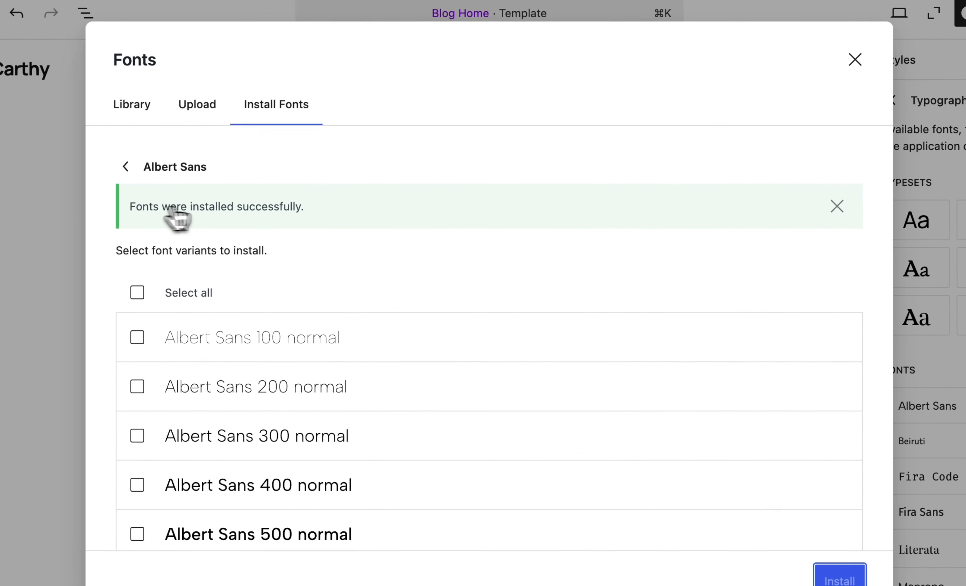
Step: Review the theme and custom fonts listed in the font library
click(127, 168)
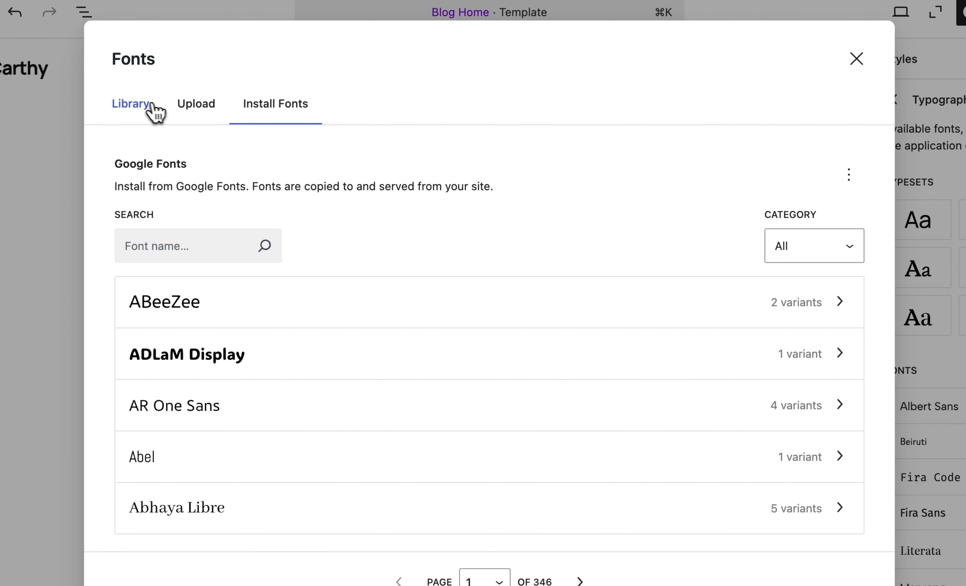
click(143, 104)
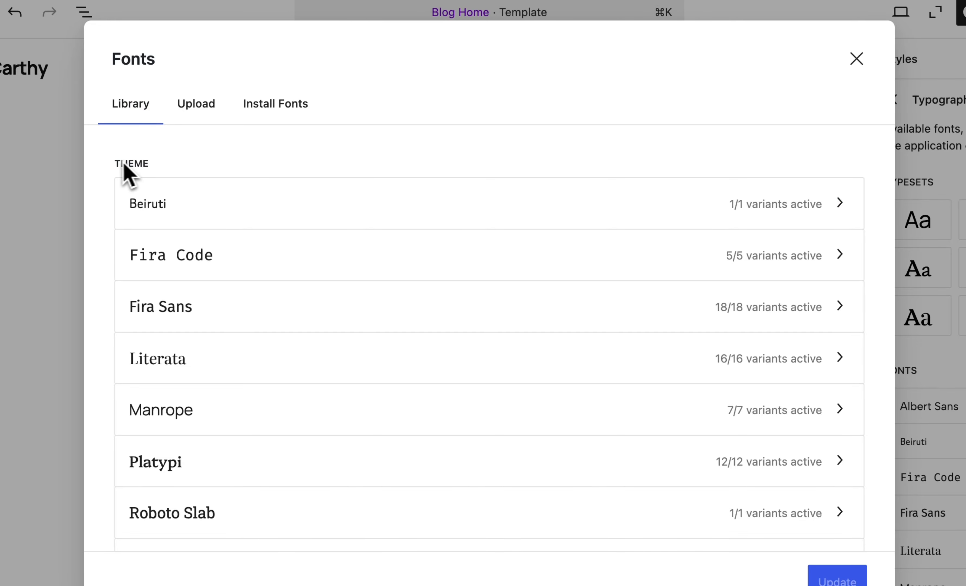
scroll(107, 215, down, 1)
scroll(111, 229, down, 5)
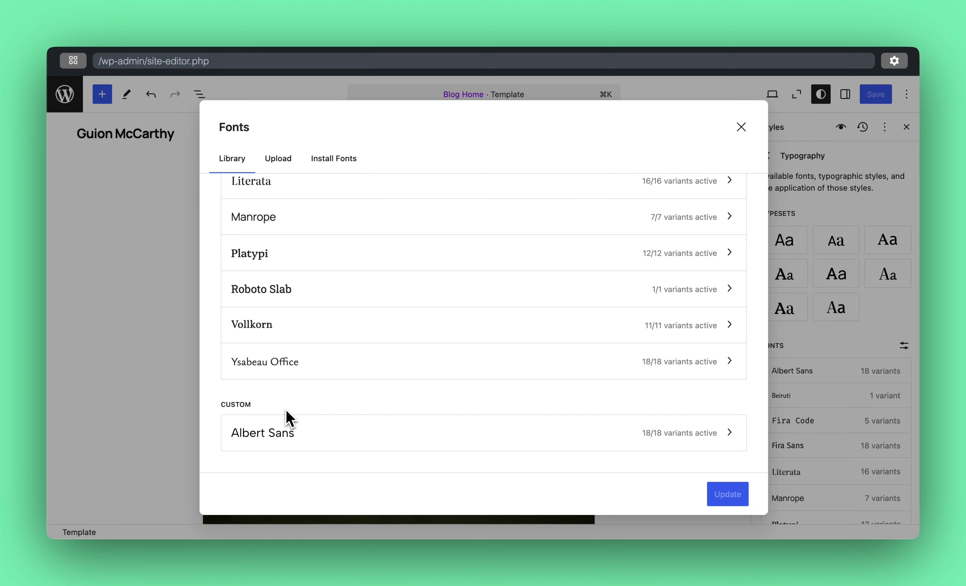
scroll(222, 423, up, 4)
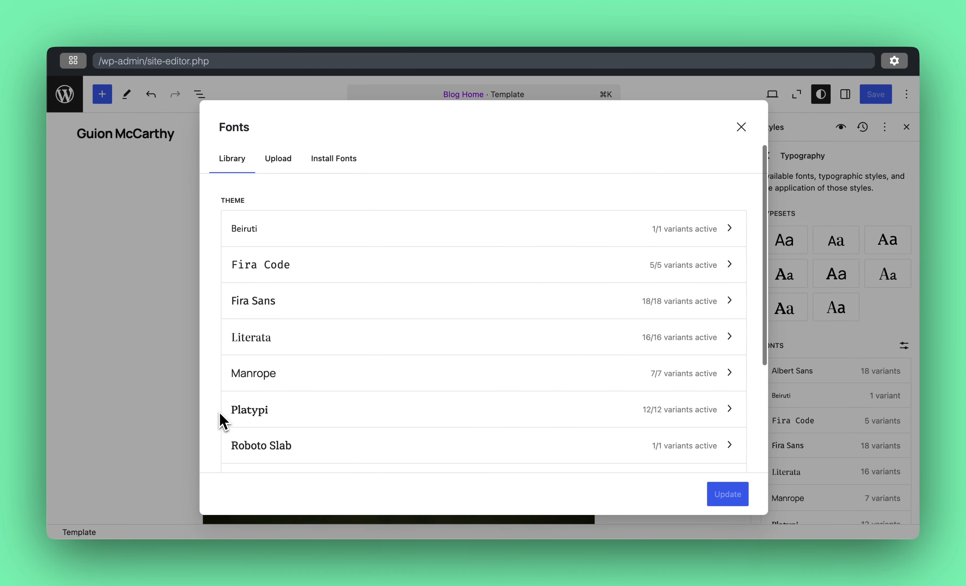
scroll(227, 316, down, 4)
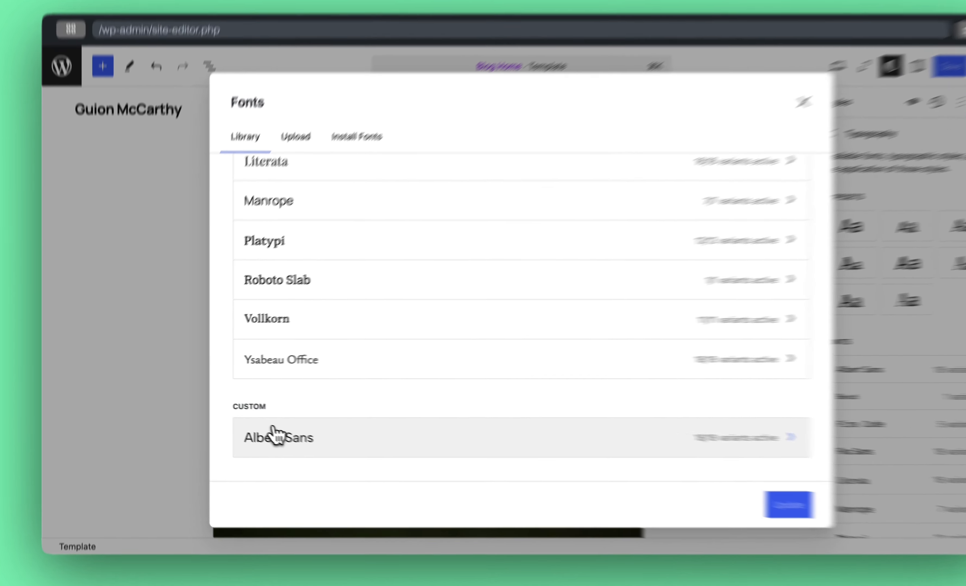
Step: In the library's Albert Sans family, clear all variants, try toggling the 600 and 500 italics, and reselect every variant
click(255, 432)
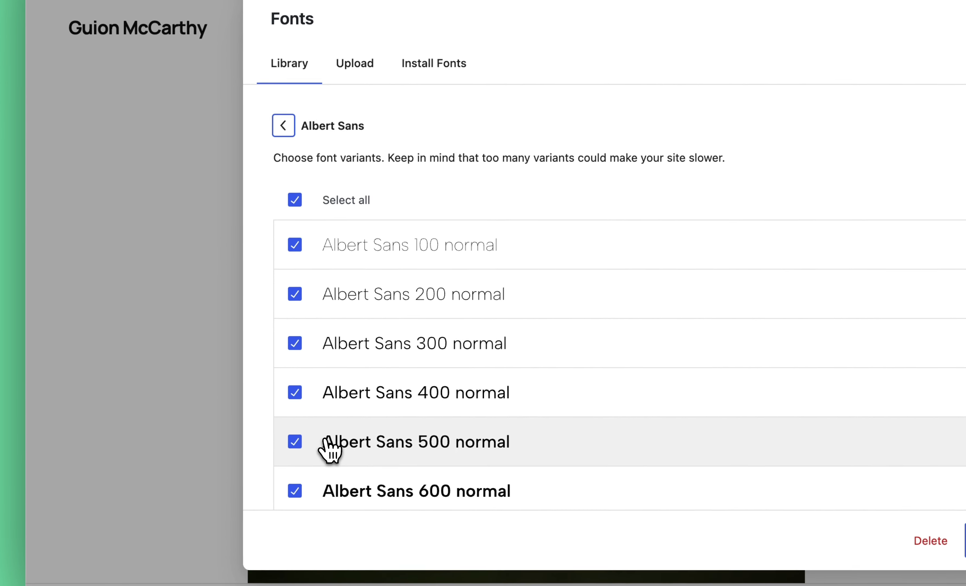
click(296, 201)
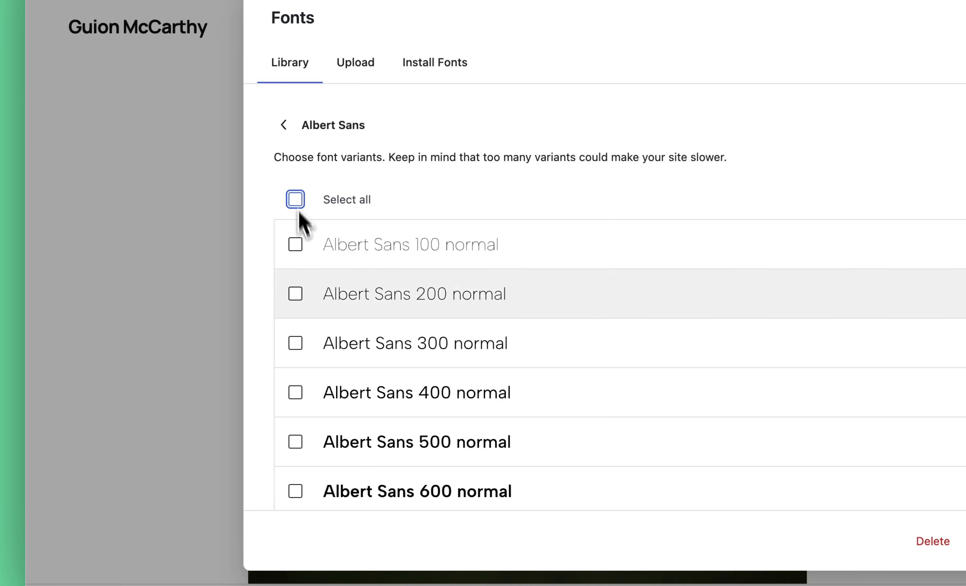
scroll(367, 395, down, 10)
click(296, 294)
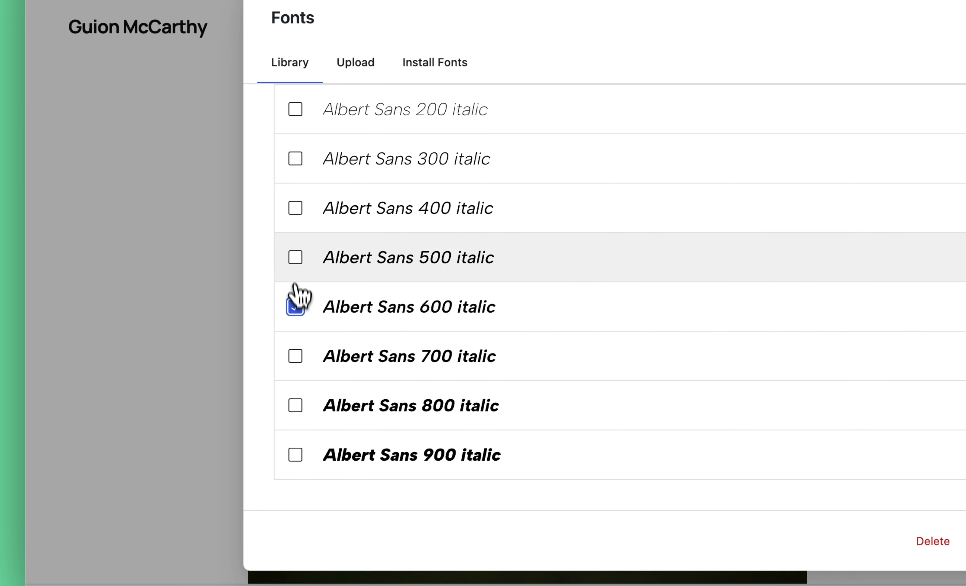
click(296, 257)
scroll(295, 220, up, 10)
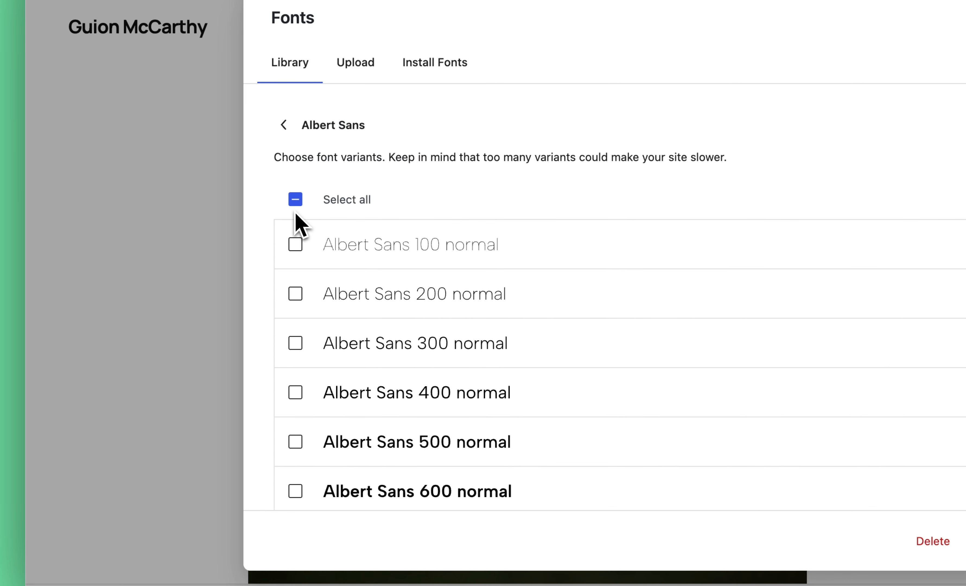
click(295, 201)
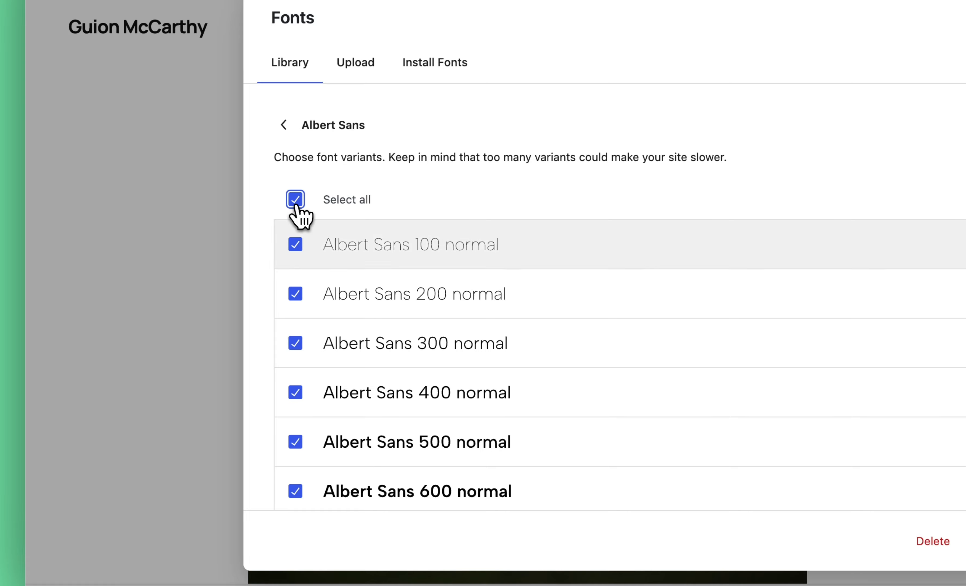
Step: Delete the Albert Sans font family from the library and close the Fonts dialog
scroll(506, 332, down, 10)
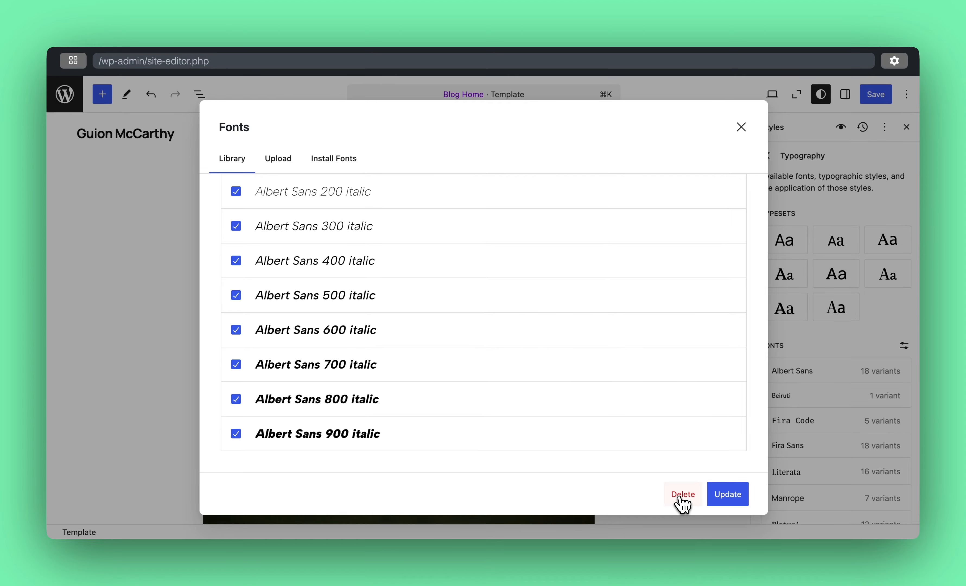
click(683, 498)
click(599, 331)
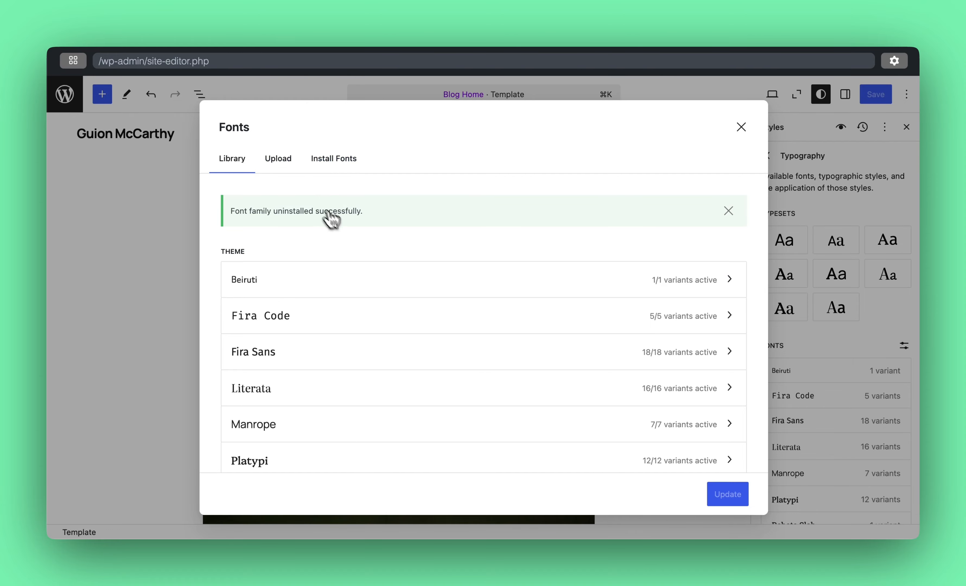
click(741, 127)
Step: Browse the site's style variations, try the maroon one with pink text, and apply Twilight
click(768, 156)
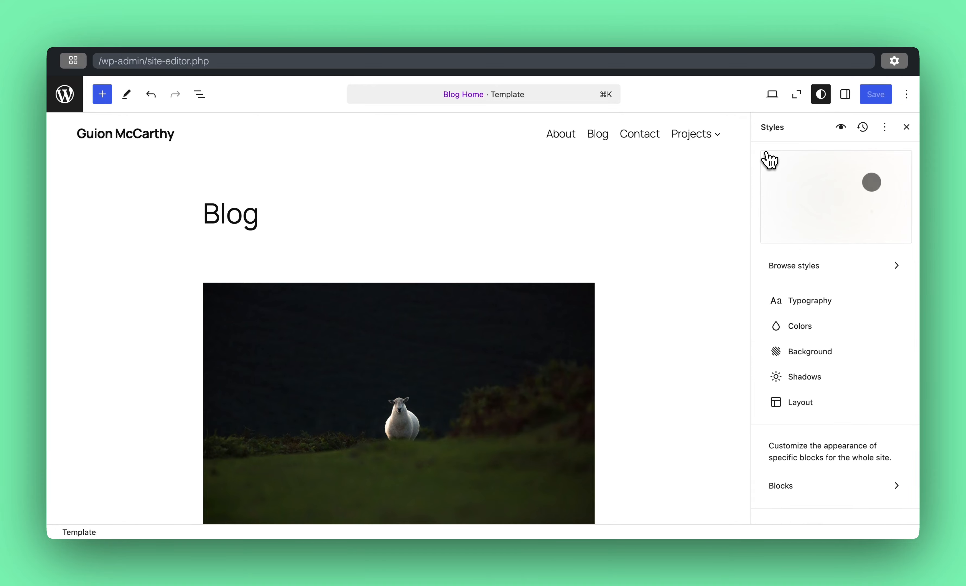
click(780, 263)
scroll(806, 371, down, 3)
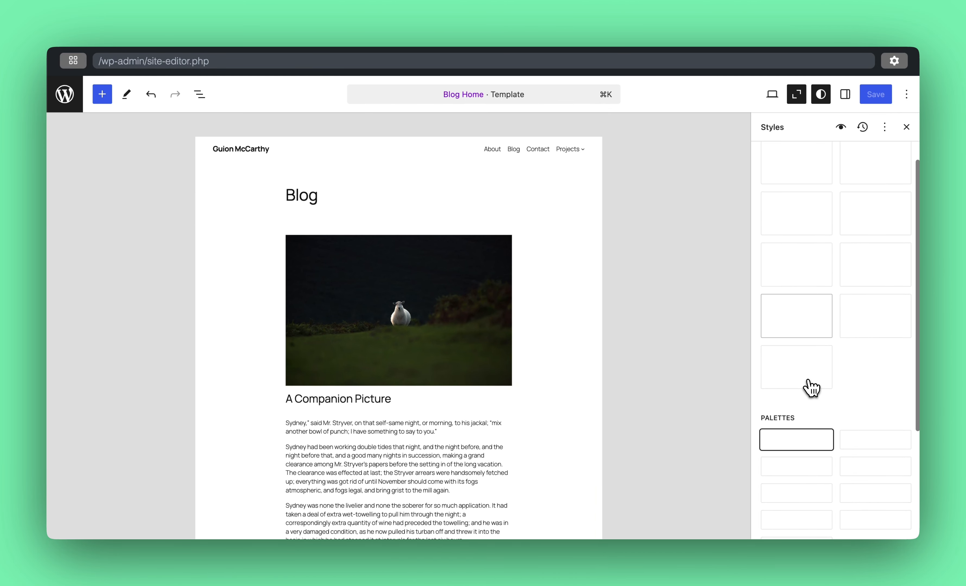
click(866, 294)
click(856, 242)
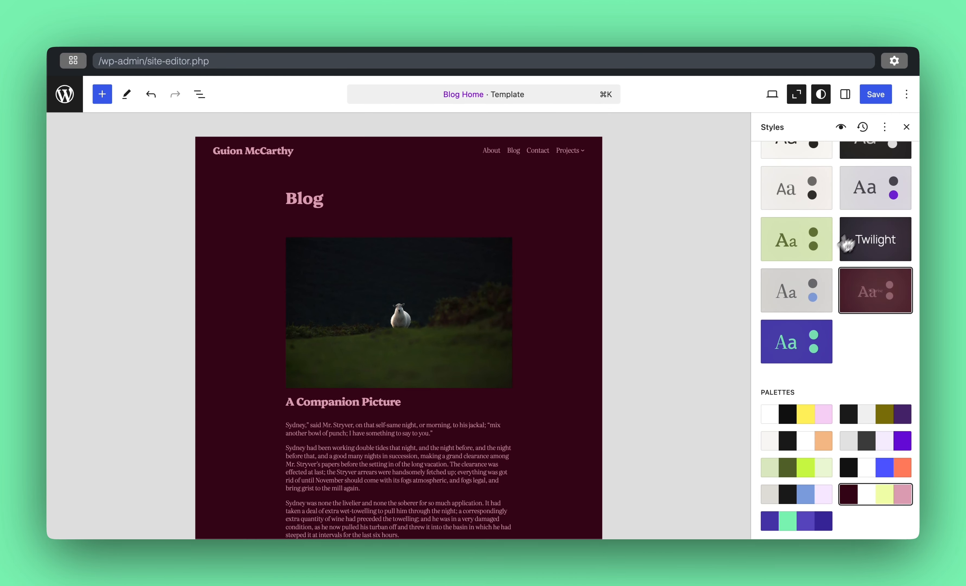
scroll(785, 344, down, 3)
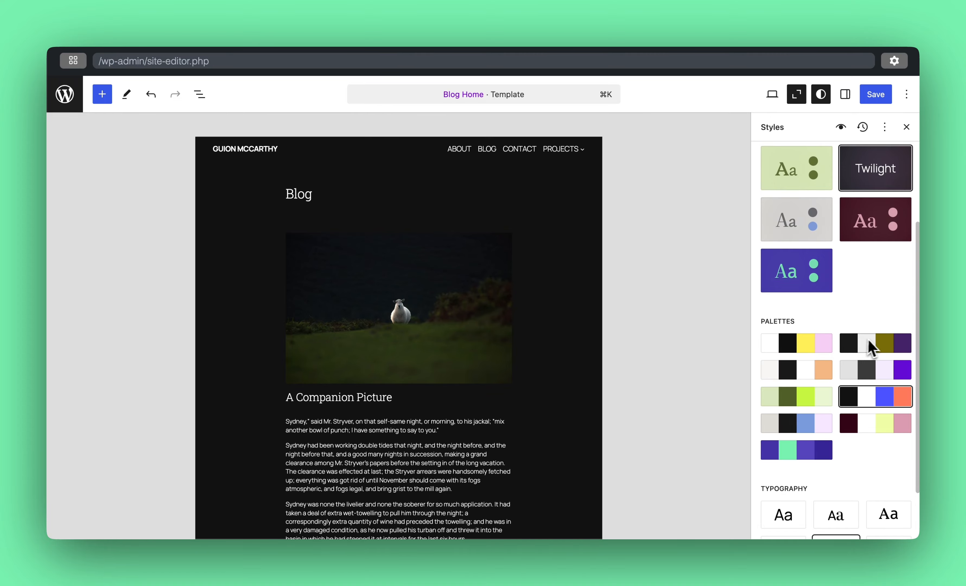
Step: Try the purple-and-mint, grey-and-blue and green color palettes on the blog template
scroll(871, 345, down, 2)
click(814, 419)
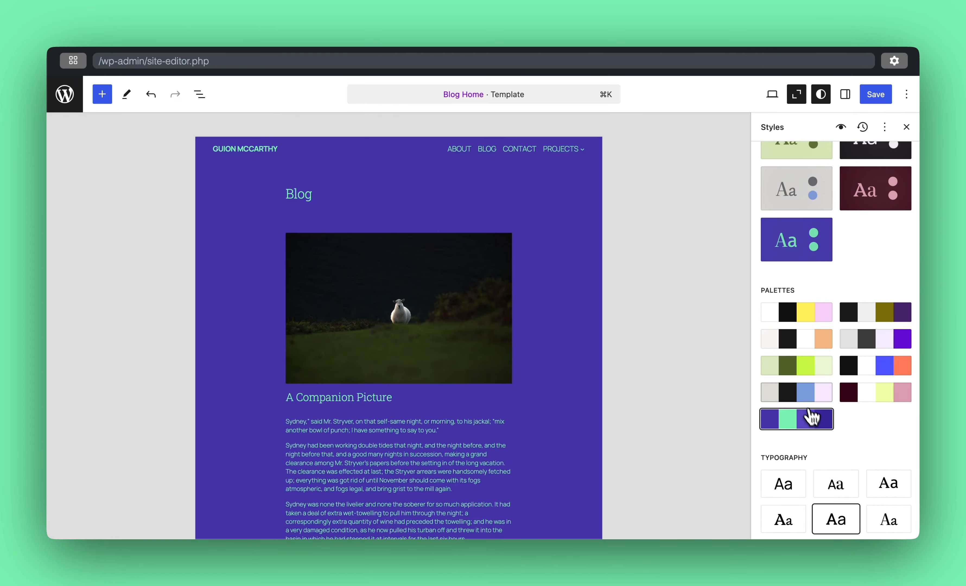
click(804, 395)
click(798, 367)
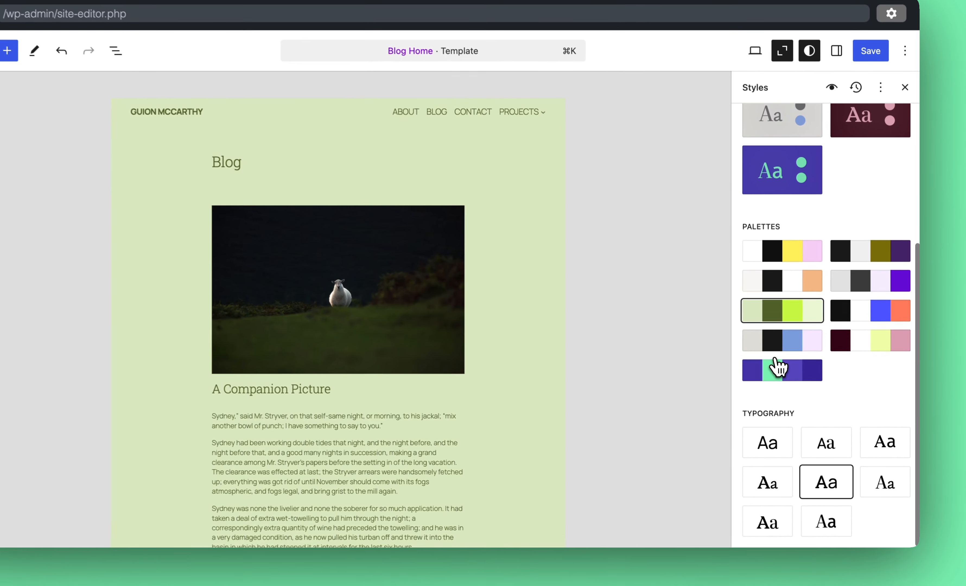
Step: Compare several typography sets and apply the one with heavy display serif headings and an uppercase site title
click(830, 452)
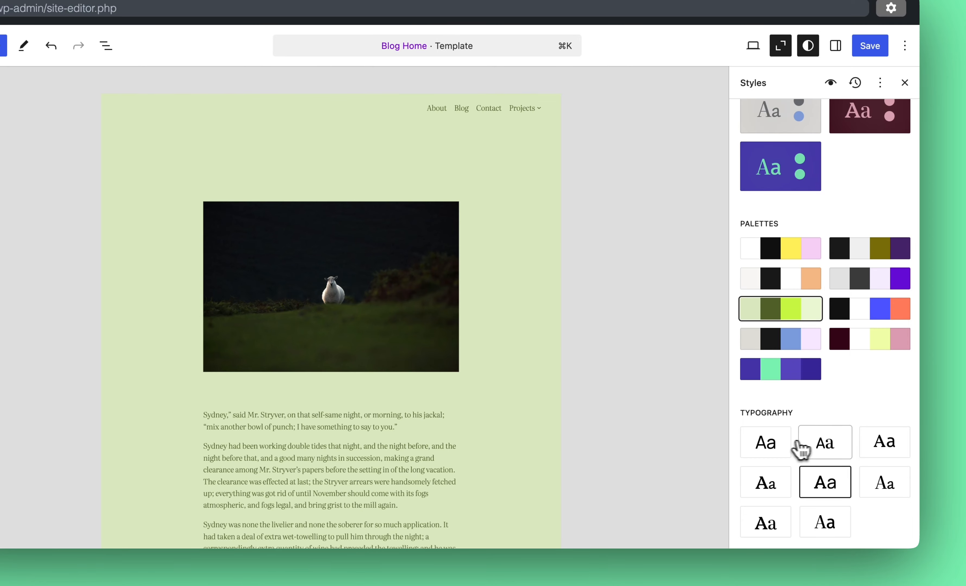
click(777, 453)
click(772, 483)
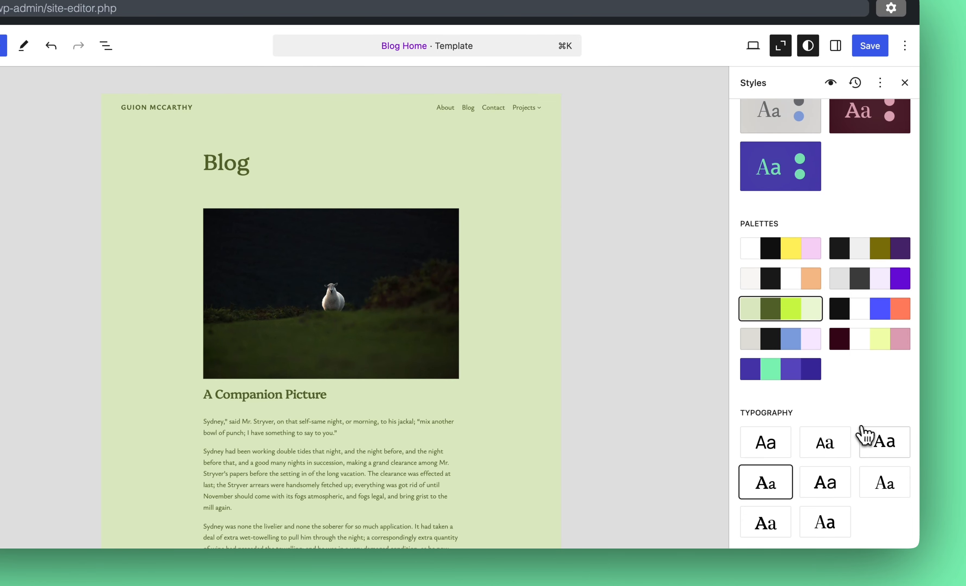
click(874, 439)
click(887, 485)
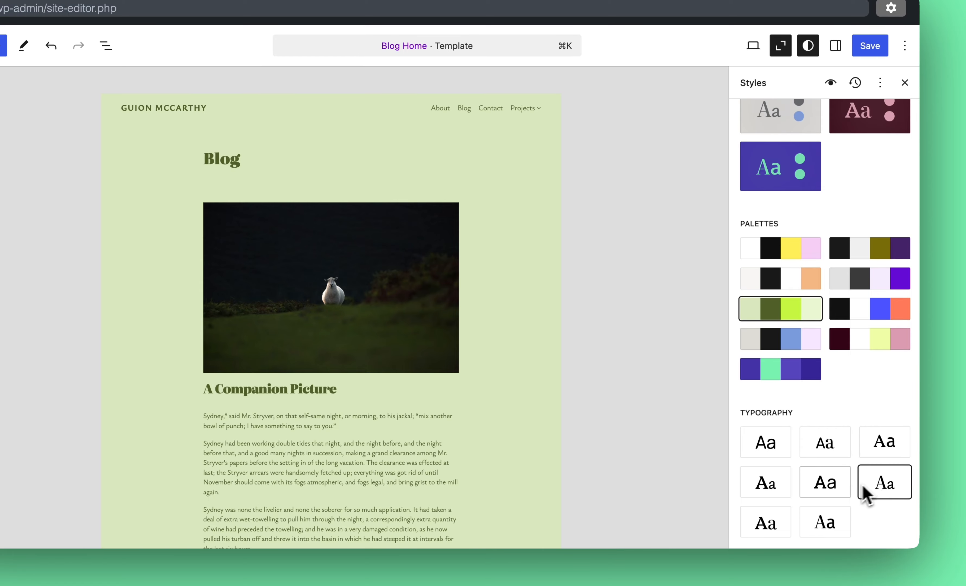
Step: Try the black and maroon color palettes, and apply the purple palette with mint green text
scroll(855, 467, up, 3)
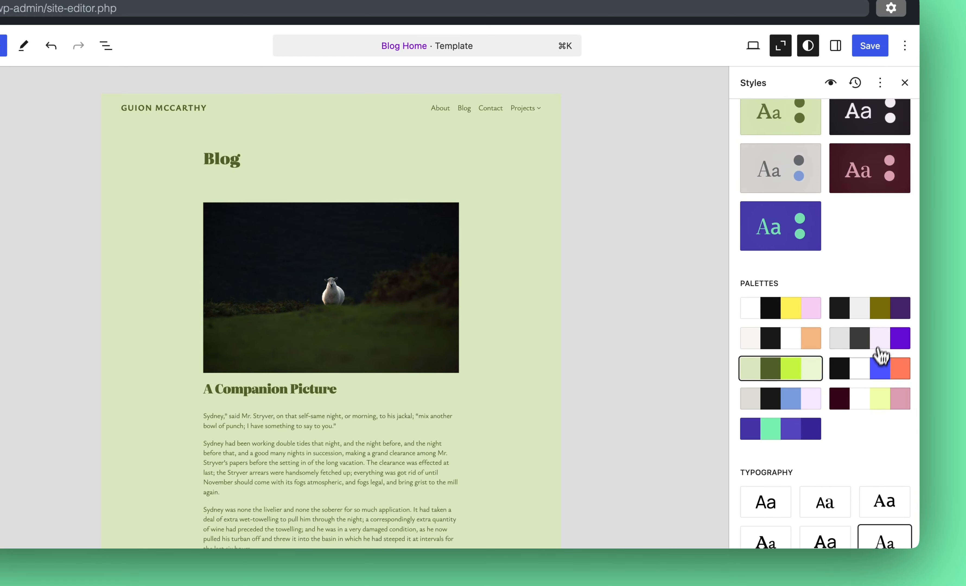
click(876, 368)
click(869, 398)
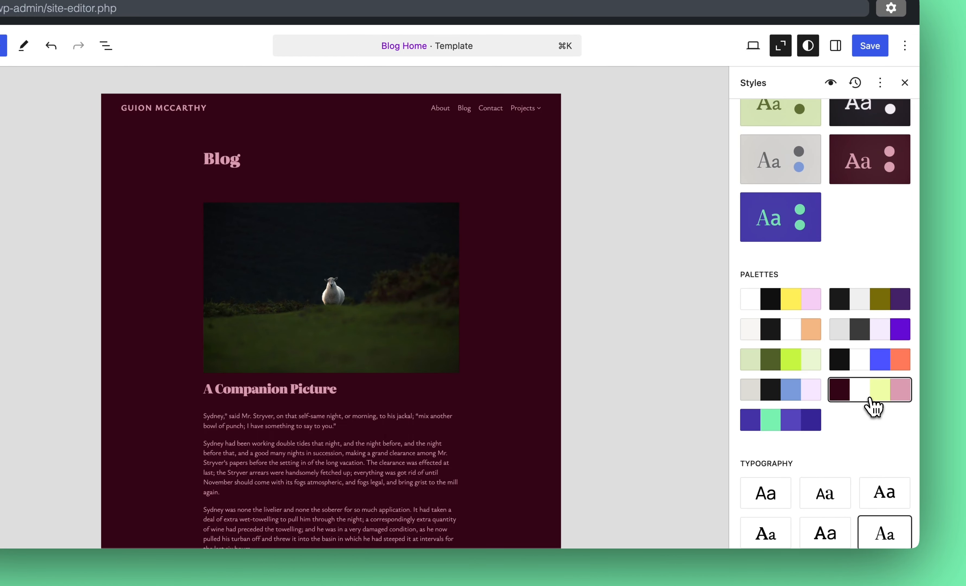
click(806, 420)
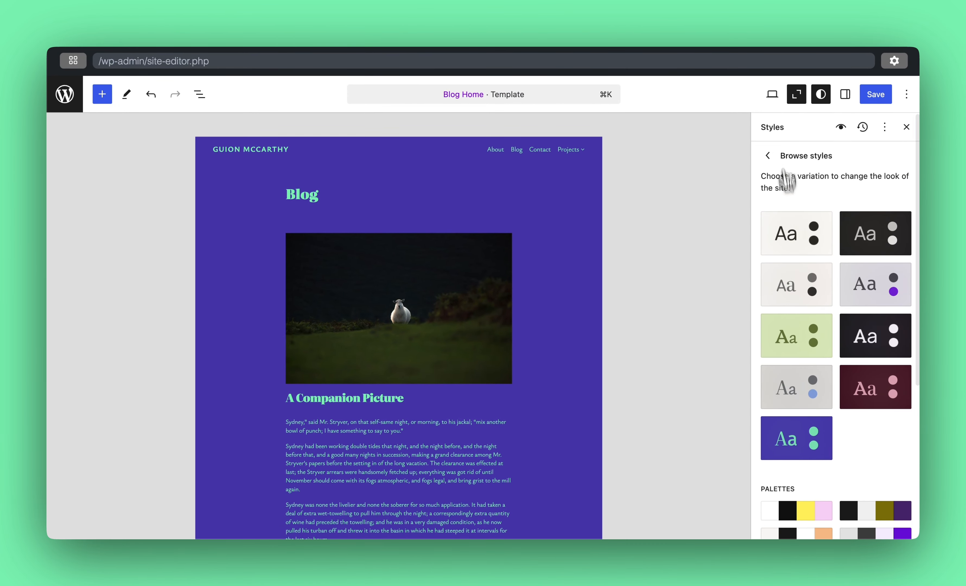
scroll(766, 157, down, 5)
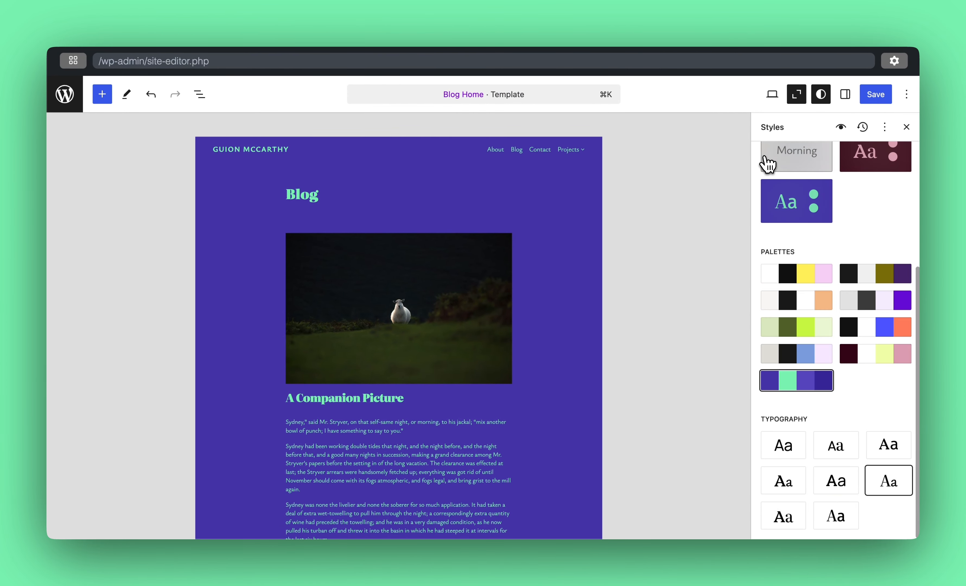
scroll(765, 157, up, 5)
Step: Open the Small font size preset in the typography styles and enable fluid typography for it
click(767, 157)
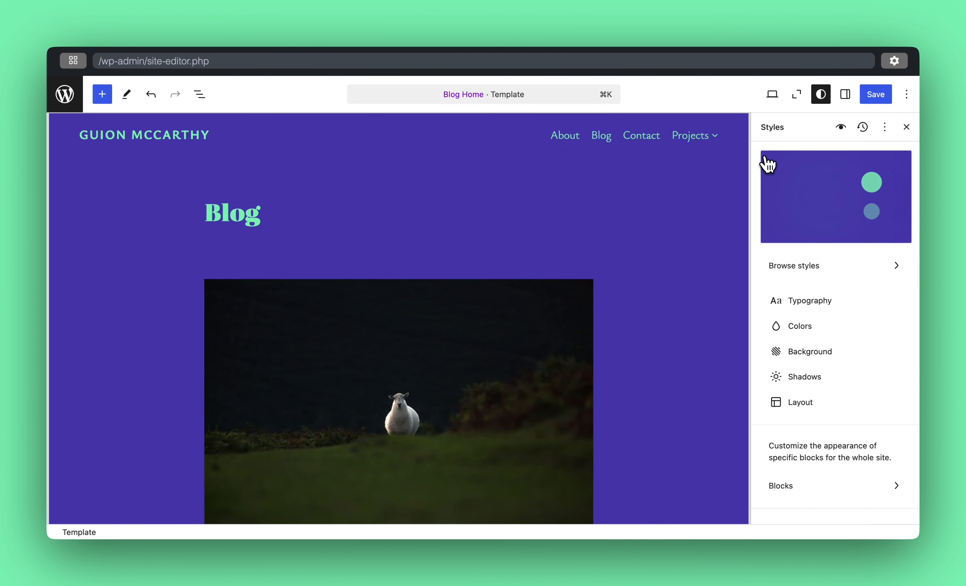
click(833, 309)
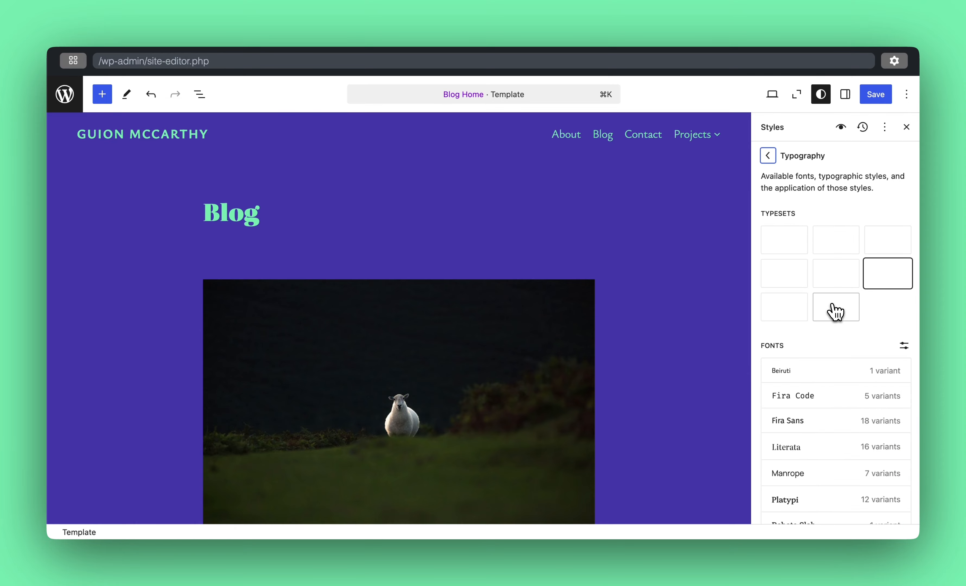
scroll(833, 312, down, 7)
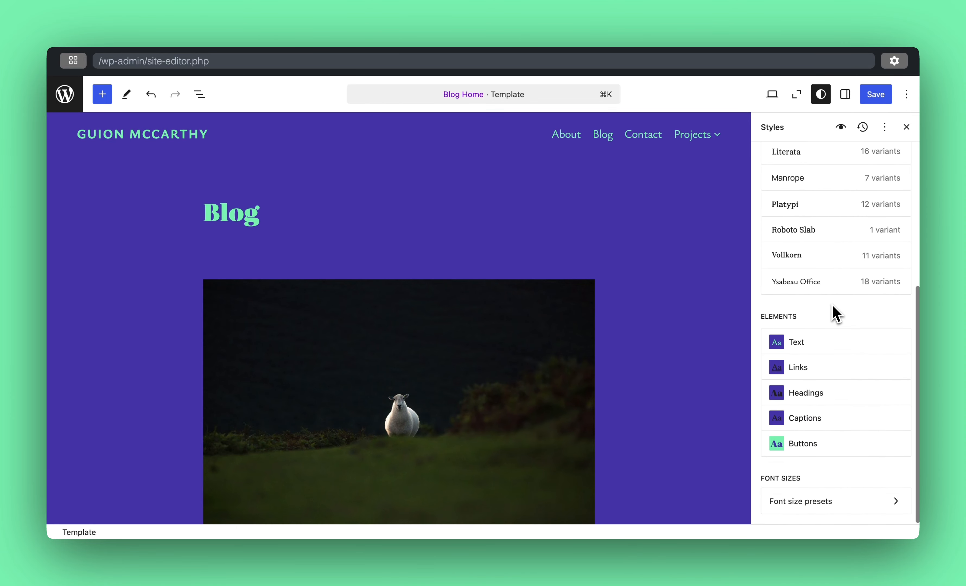
click(811, 509)
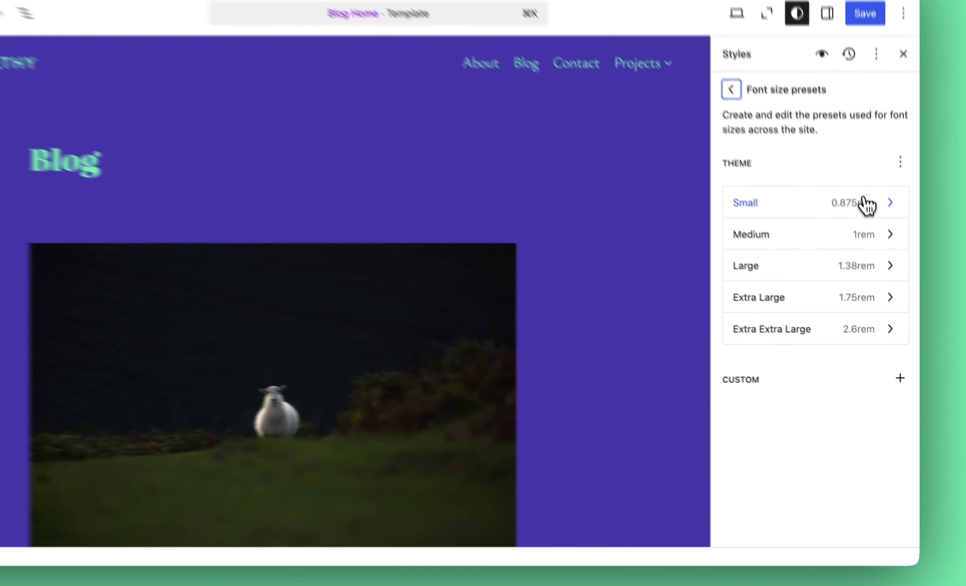
click(878, 249)
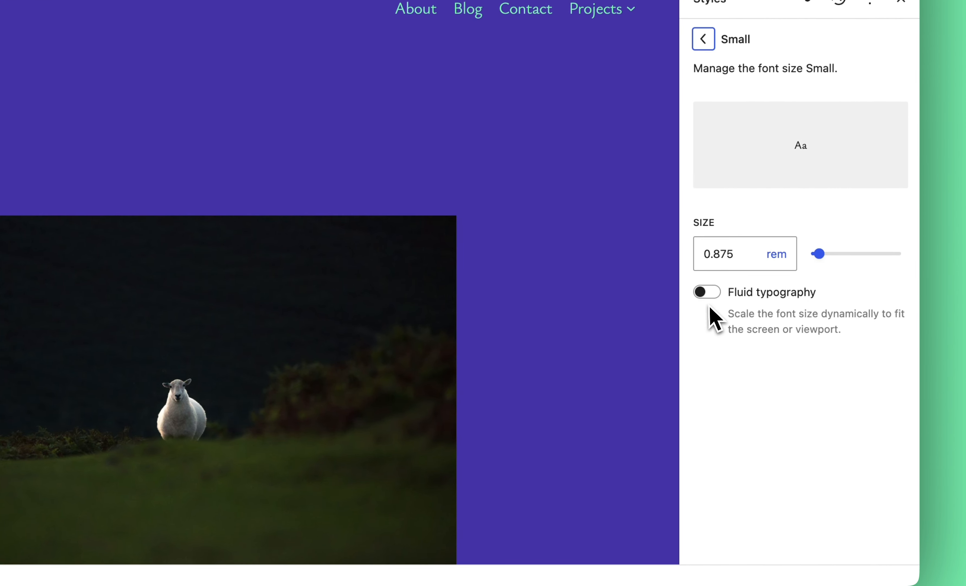
click(708, 293)
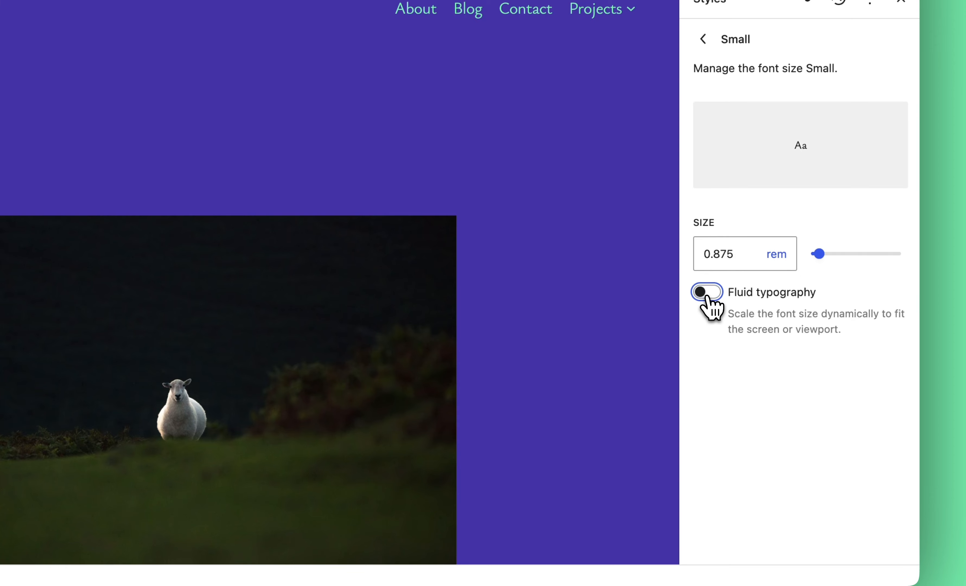
click(707, 293)
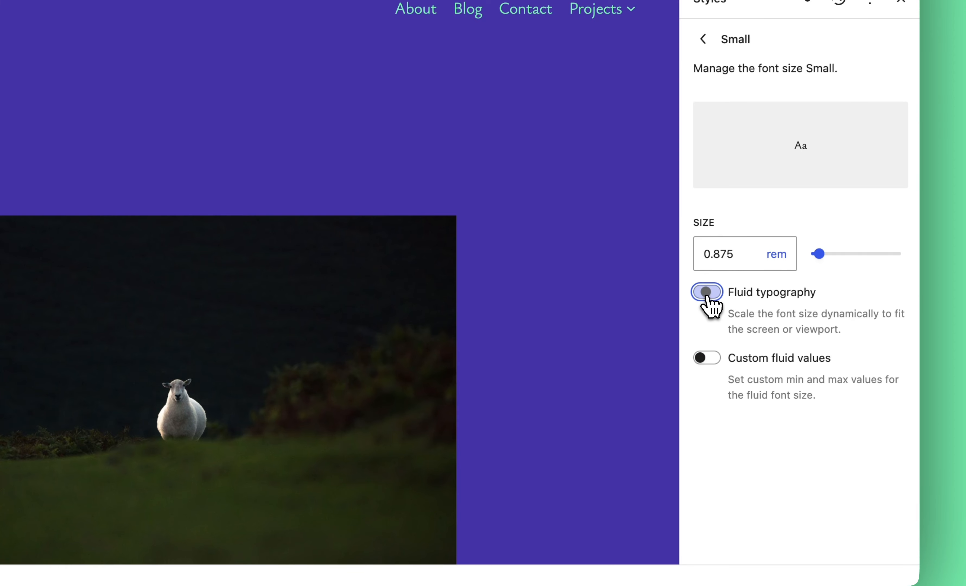
Step: Try custom fluid values for the Small font size preset, turn them back off, and set its size to 1.1 rem
click(704, 365)
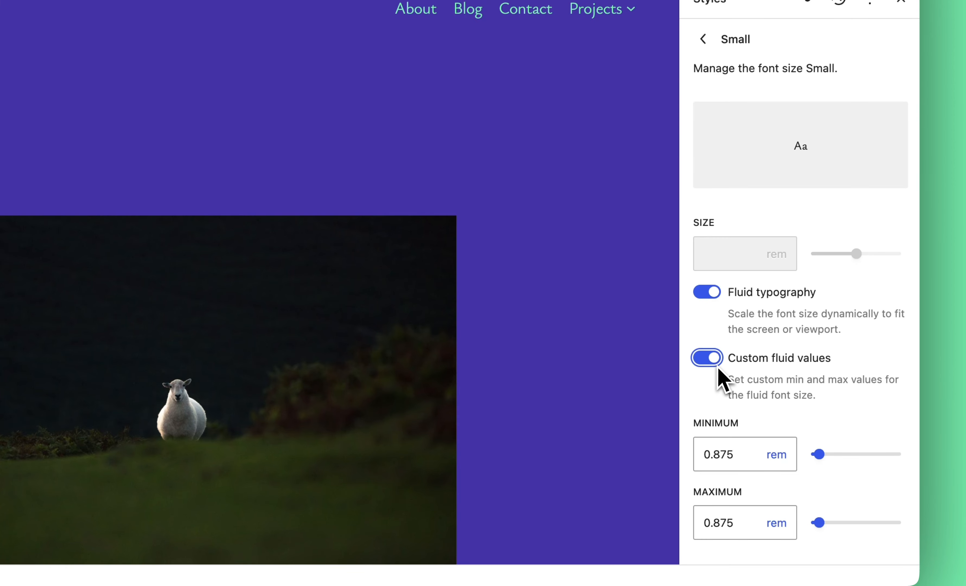
click(706, 356)
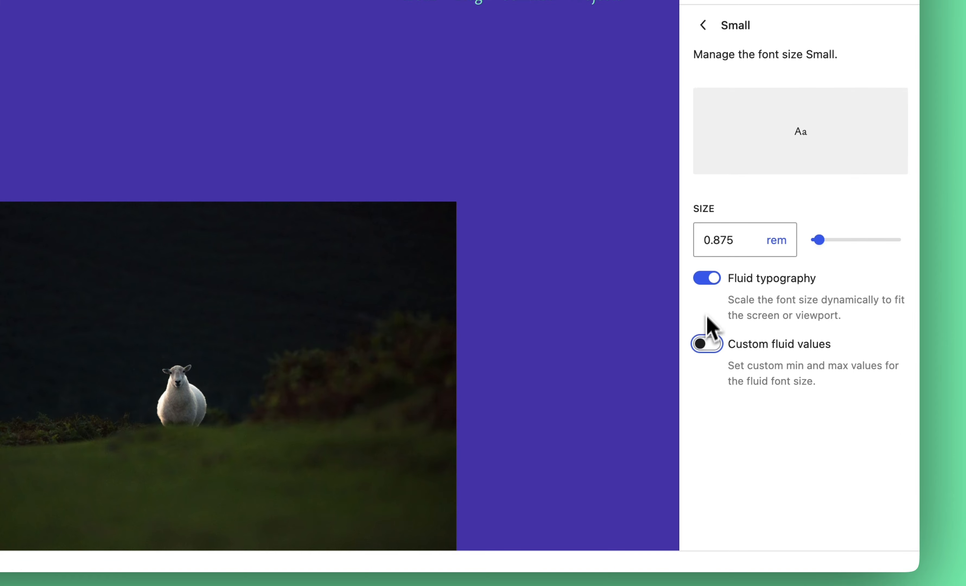
drag(821, 239, 825, 236)
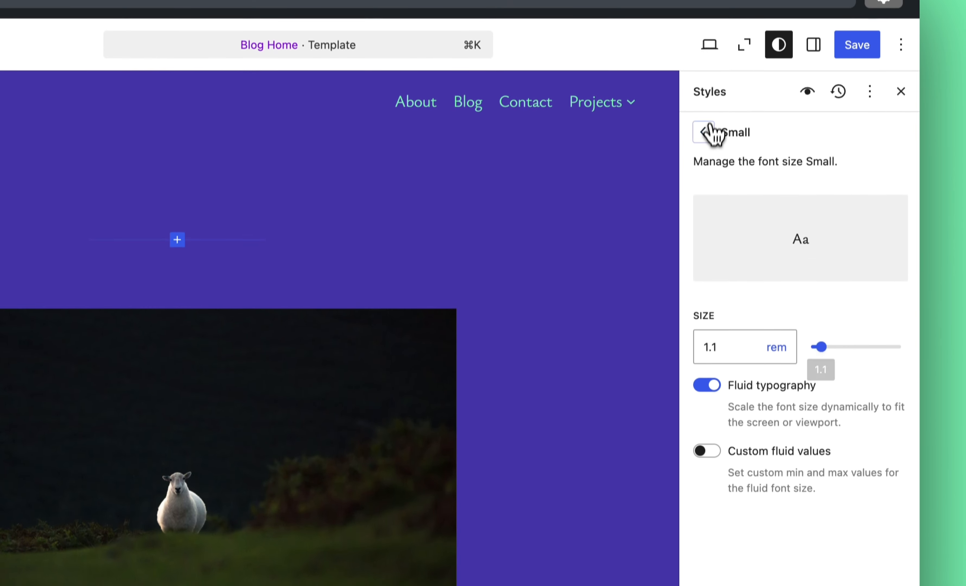
click(705, 25)
Step: Add a custom font size preset, set its size to 8 px, and enable custom fluid values for it
click(898, 473)
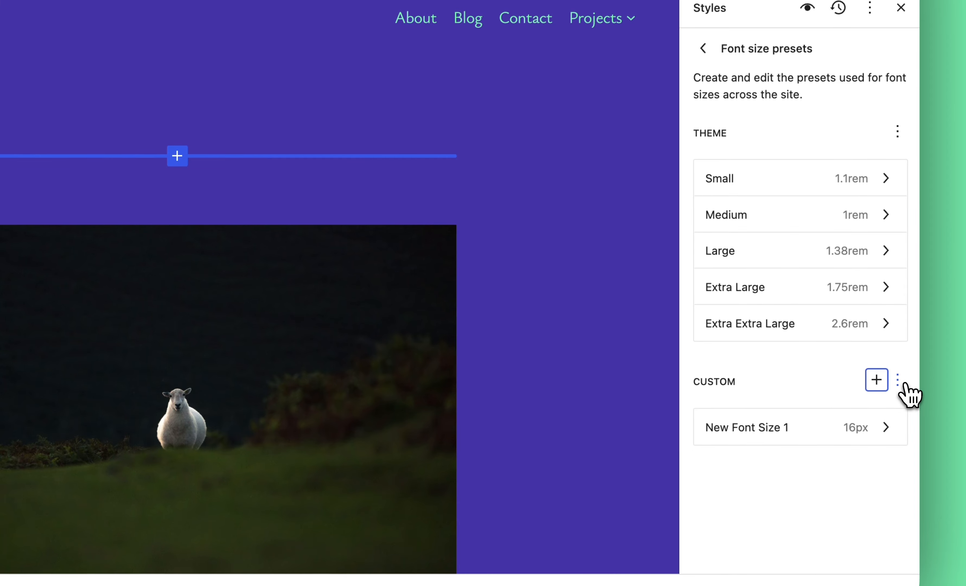
click(846, 430)
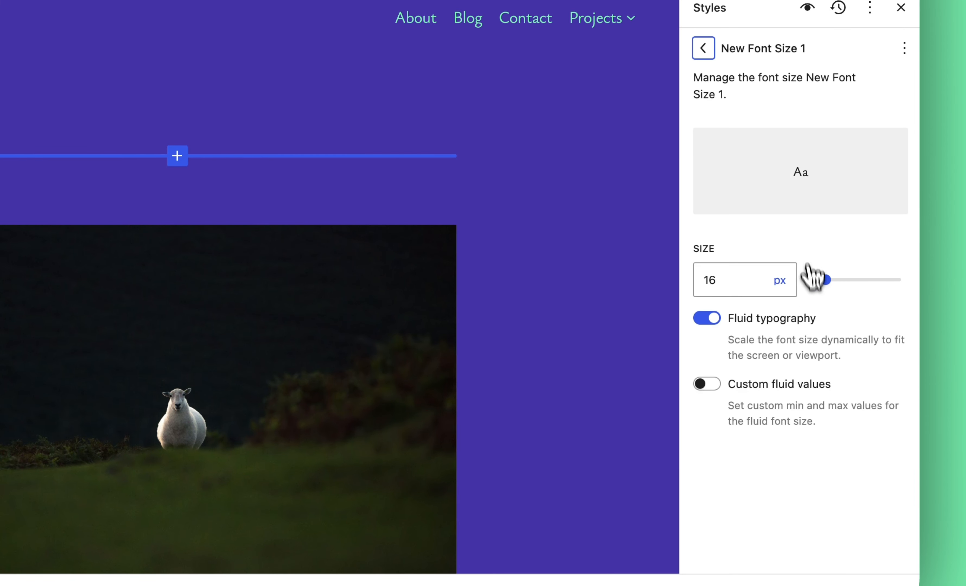
mouse_move(824, 283)
mouse_down()
mouse_move(833, 283)
mouse_move(821, 284)
mouse_up()
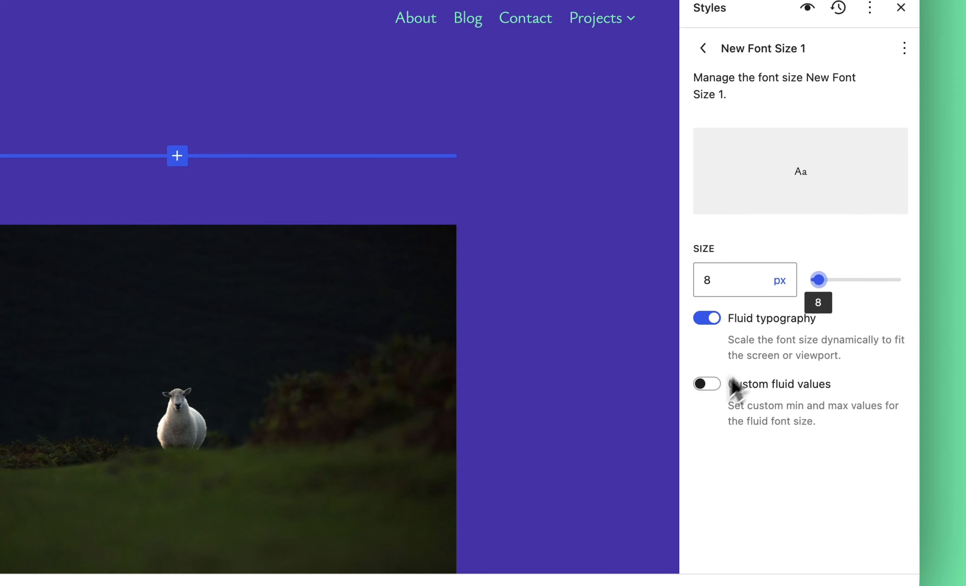
click(711, 386)
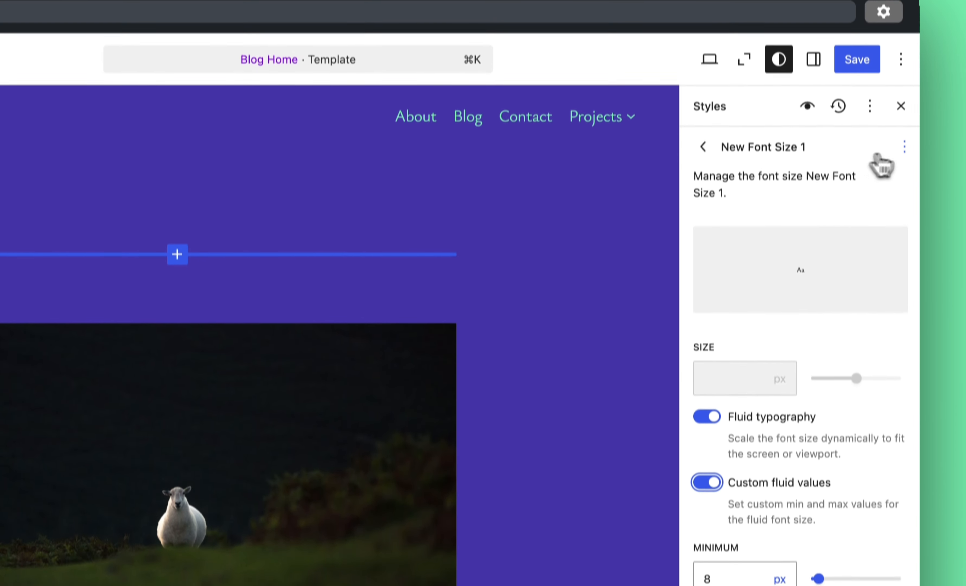
Step: Rename the new custom font size preset to "Super tiny"
click(904, 147)
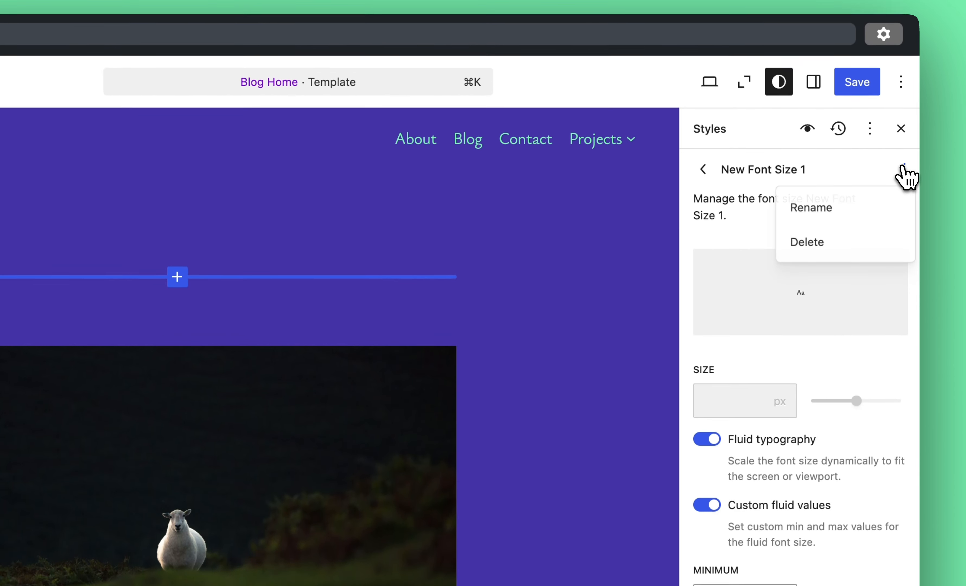
click(863, 186)
key(super+a)
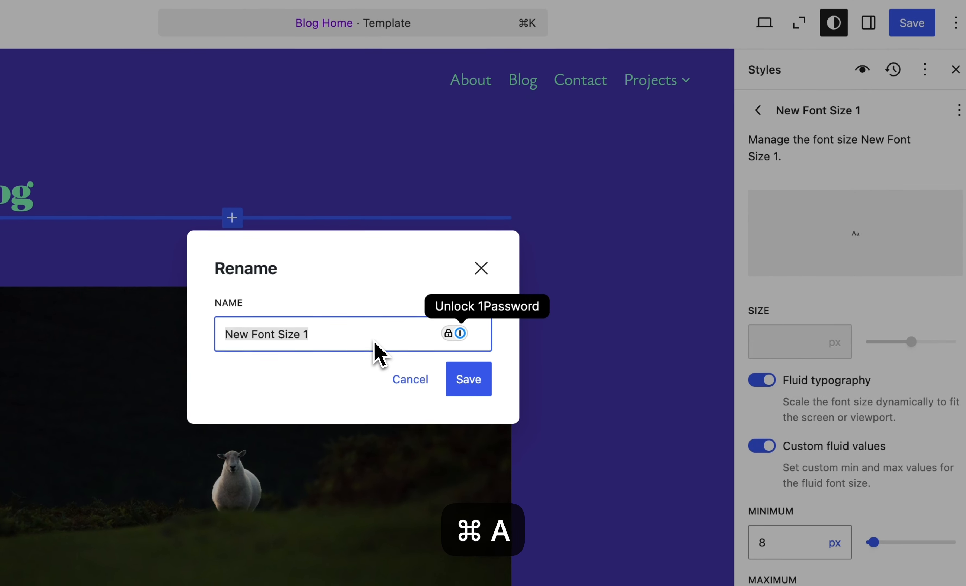
key(BackSpace)
text(Super tiny)
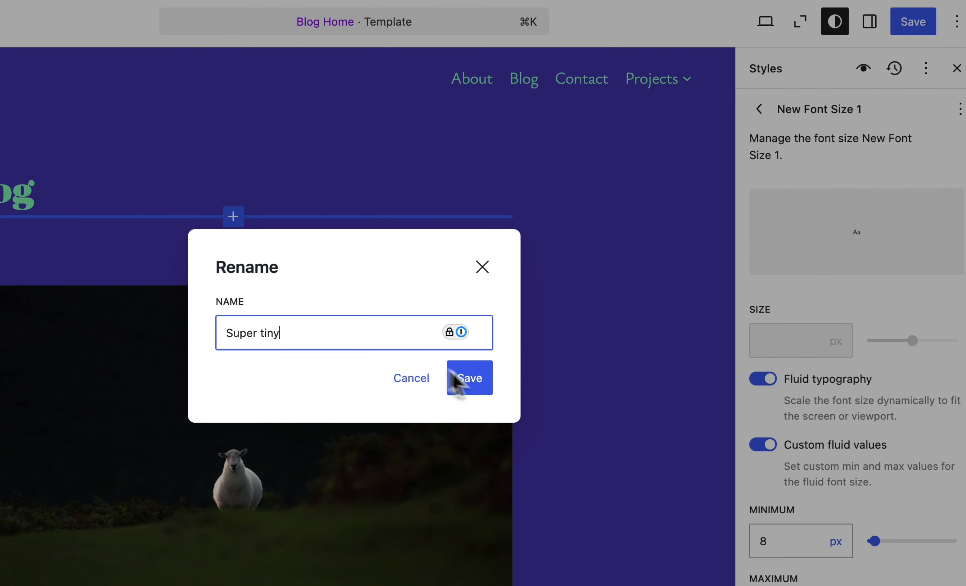
click(462, 378)
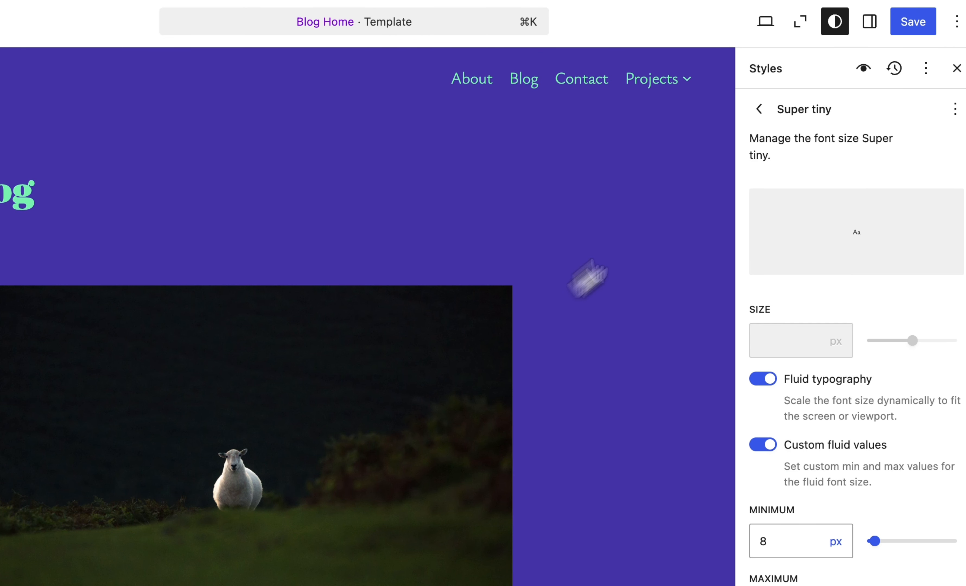
Step: Close the site-wide styles settings and review the blog template's header, featured image and first post text
click(768, 116)
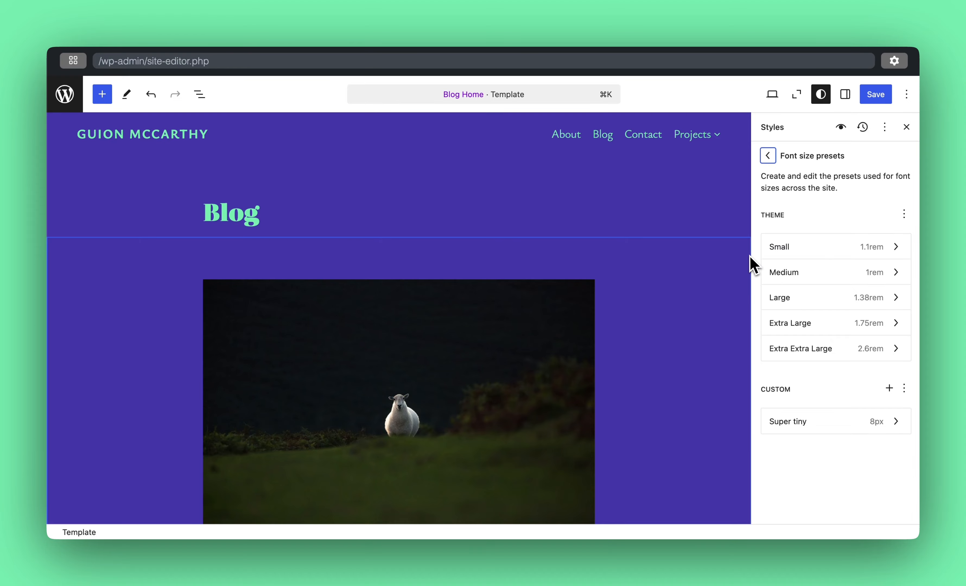
click(768, 156)
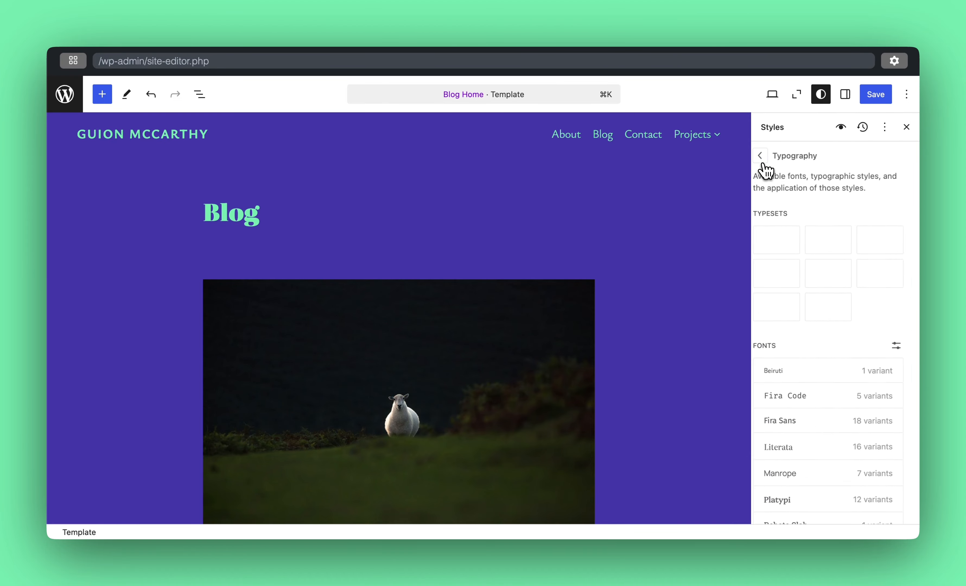
click(768, 156)
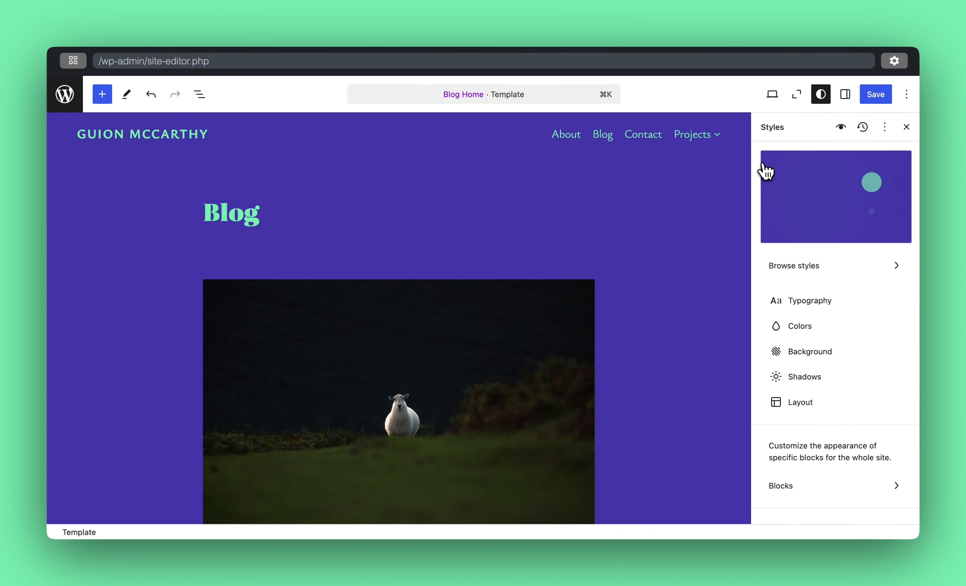
click(907, 128)
scroll(798, 402, down, 10)
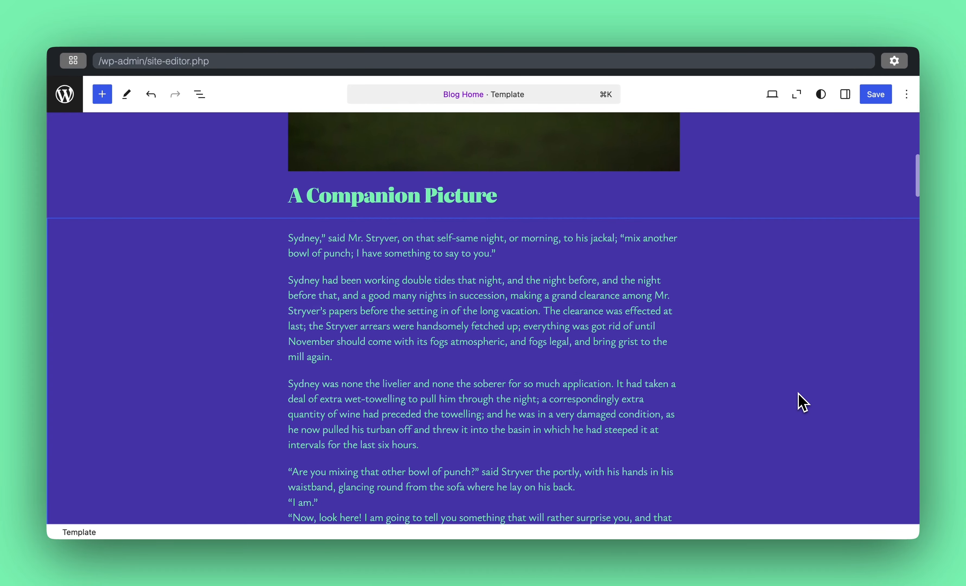
scroll(802, 402, up, 8)
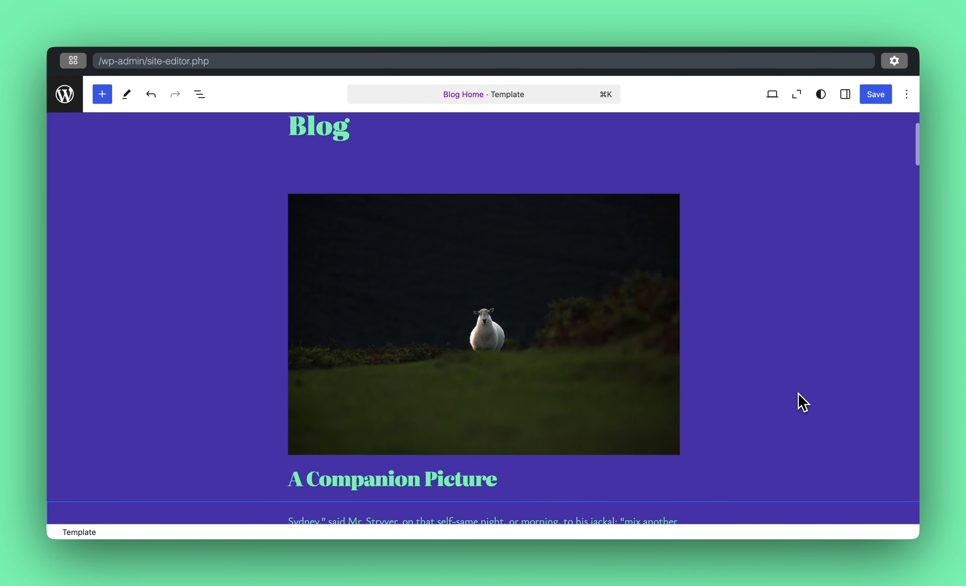
scroll(803, 402, up, 3)
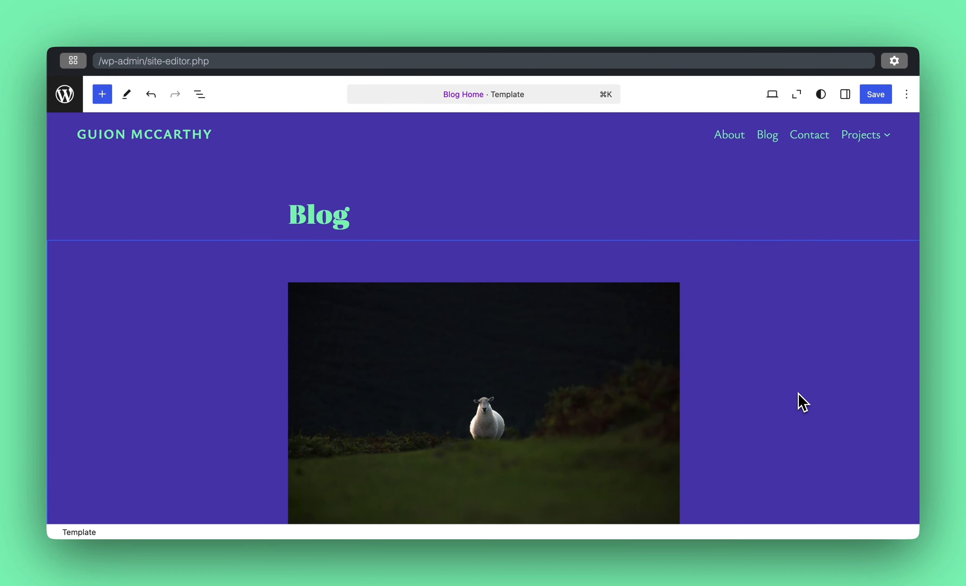